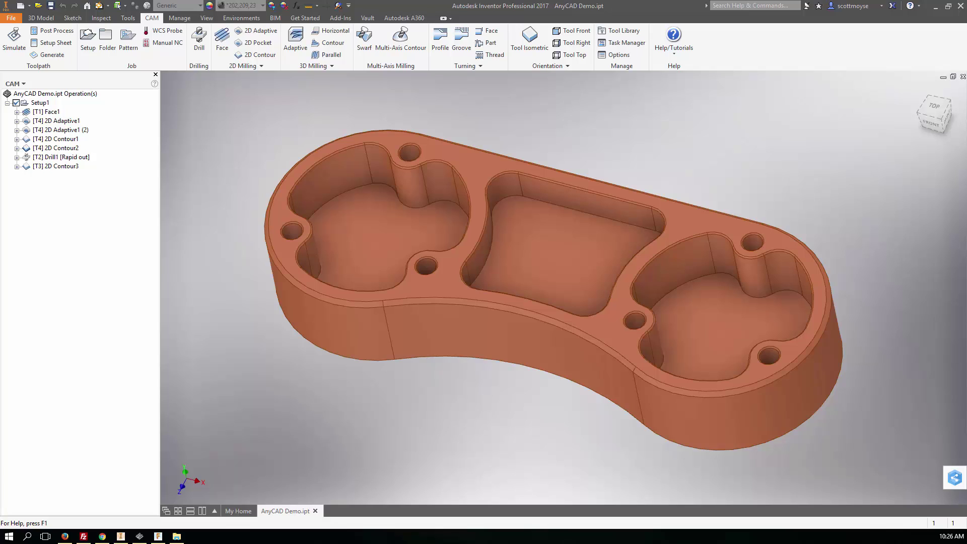
- Open the Inventor HSM Tool Library and collapse the My Libraries, All Tools and Sample Libraries branches
{"action": "left_click", "coordinate": [632, 38]}
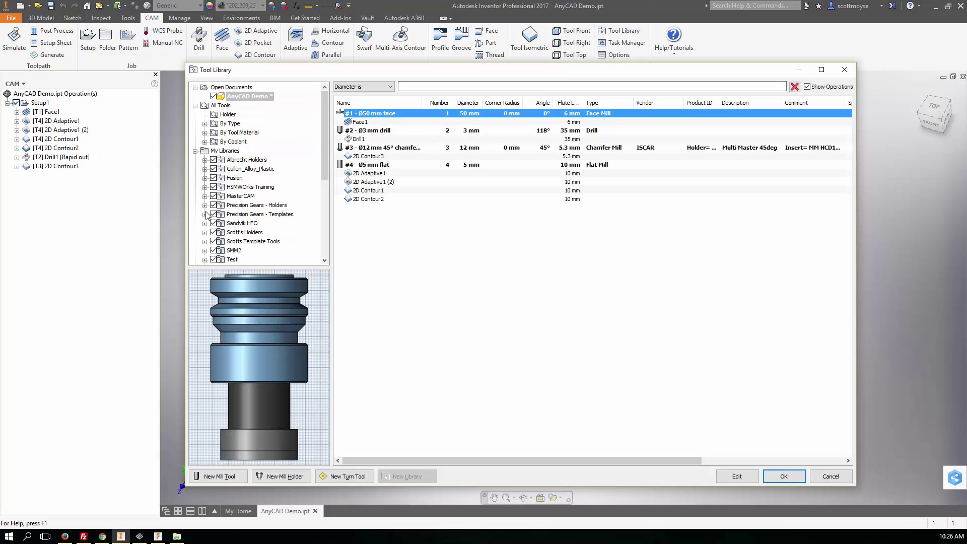
{"action": "left_click", "coordinate": [195, 151]}
{"action": "left_click", "coordinate": [196, 105]}
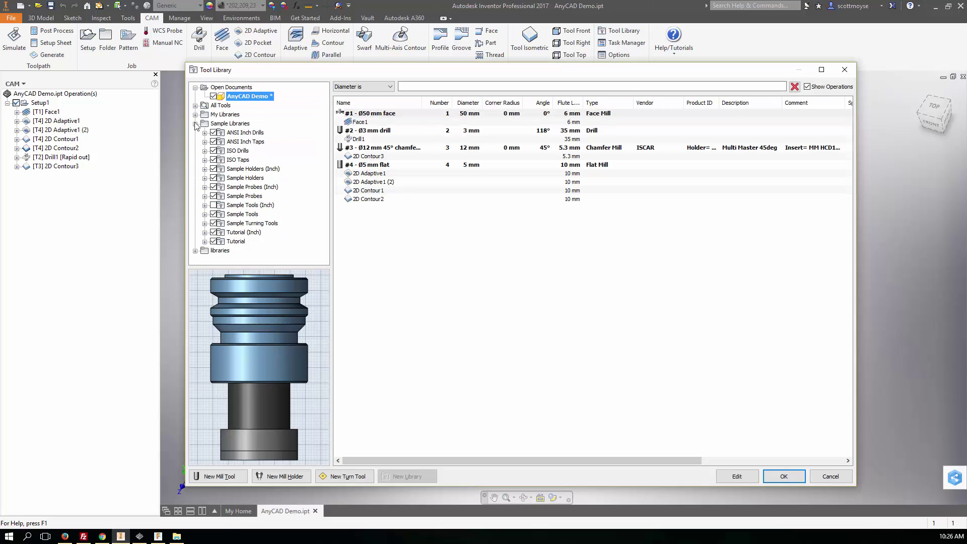
{"action": "left_click", "coordinate": [196, 123]}
- Add a new Documents subfolder named 'My Collaborative Library' as a tool library folder
{"action": "right_click", "coordinate": [230, 157]}
{"action": "left_click", "coordinate": [252, 164]}
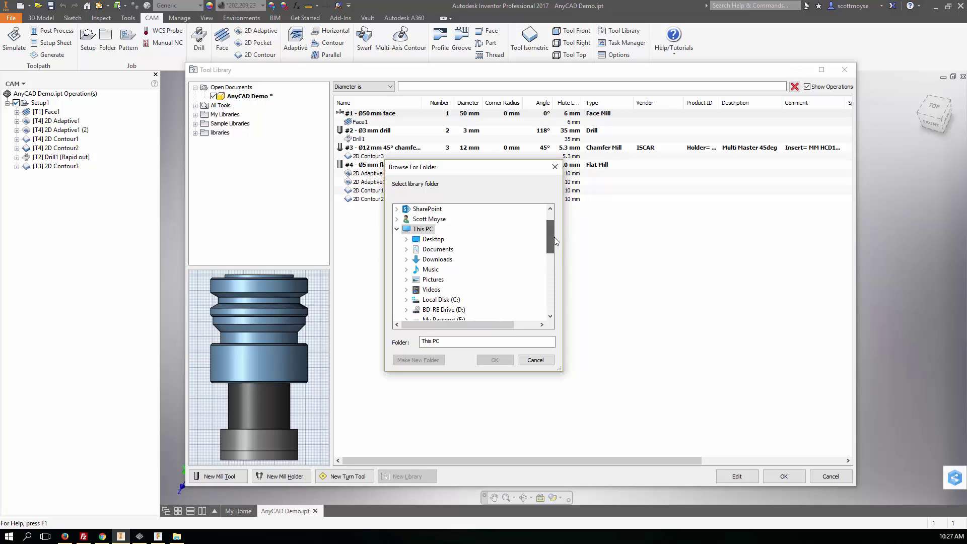
{"action": "left_click", "coordinate": [437, 229]}
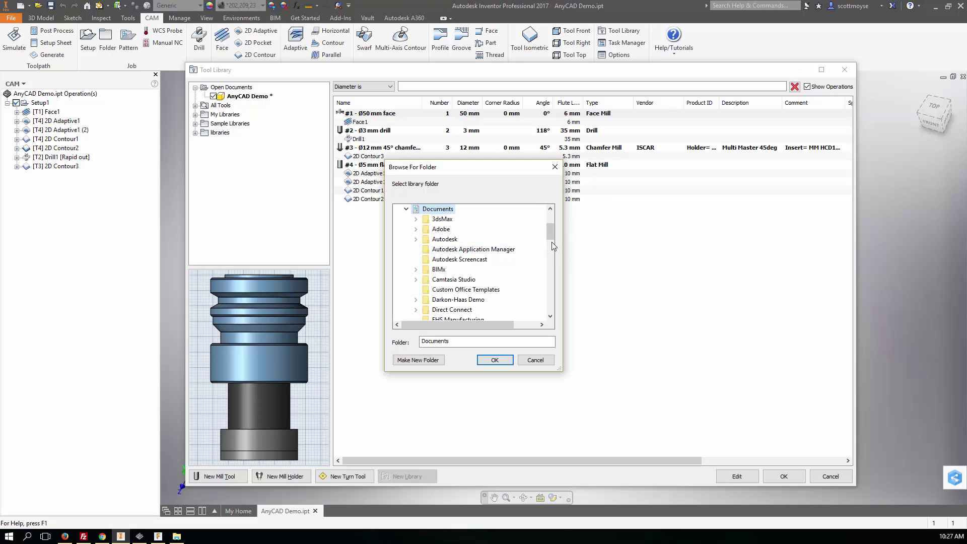
{"action": "left_click", "coordinate": [427, 360]}
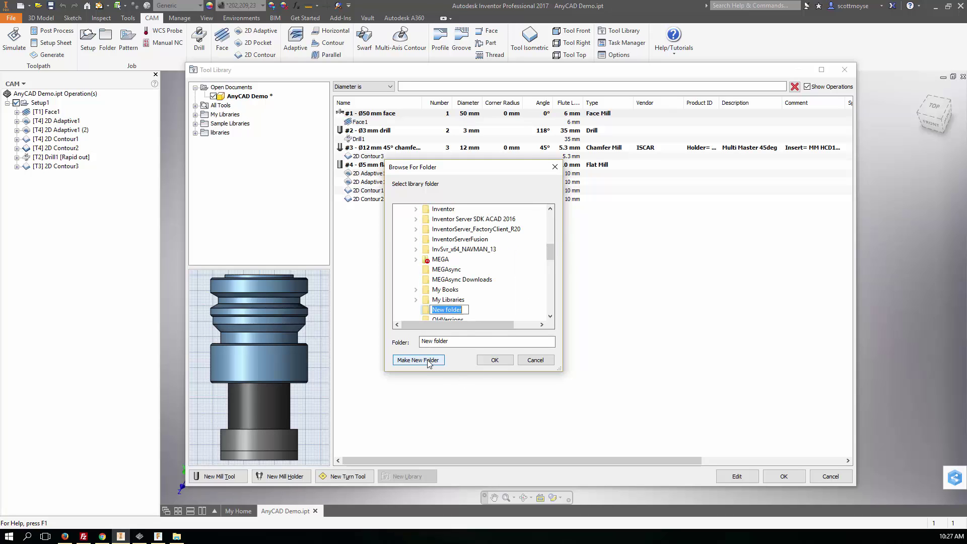
{"action": "type", "text": "My Collaborative Library"}
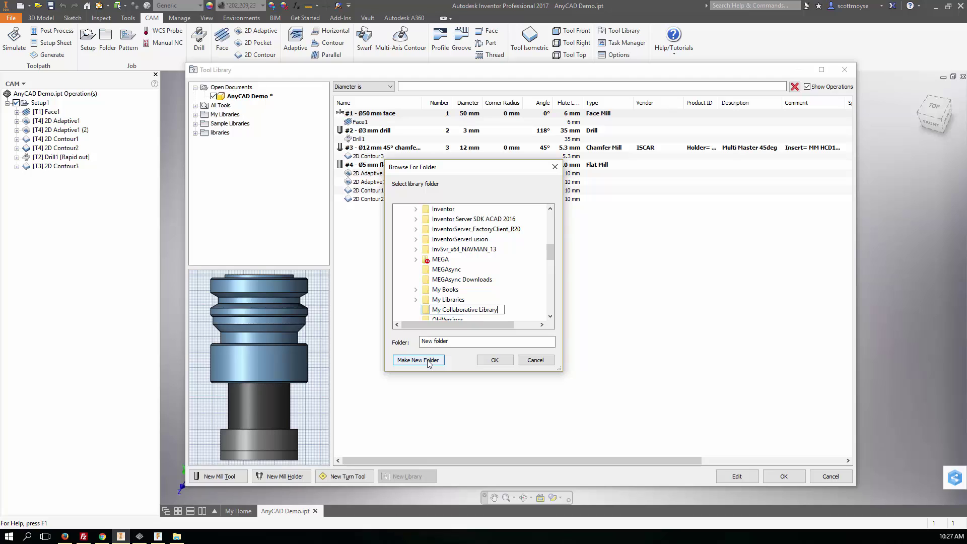
{"action": "key", "text": "Return"}
- Confirm the new library folder, then collapse the Sample Libraries, My Libraries and All Tools branches
{"action": "left_click", "coordinate": [494, 360]}
{"action": "key", "text": "ctrl+c"}
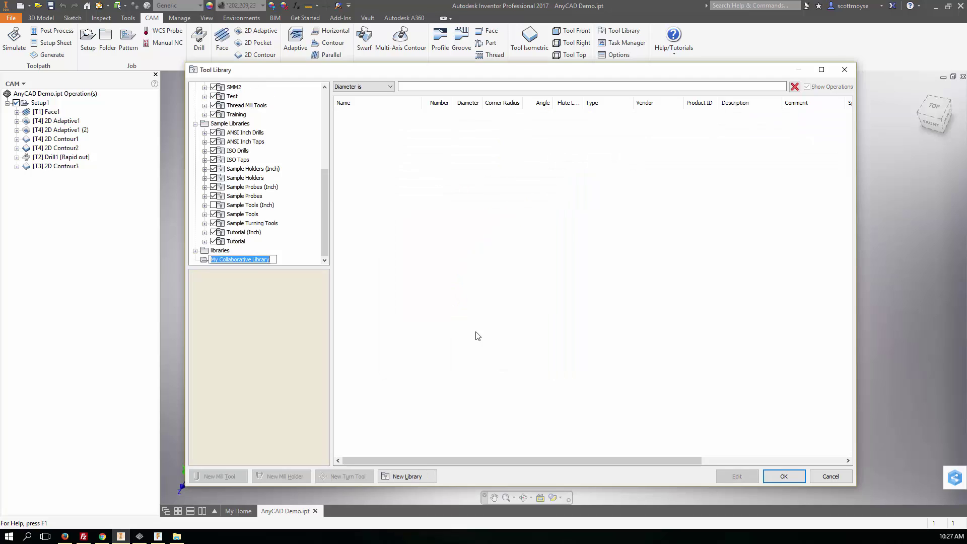
{"action": "key", "text": "Return"}
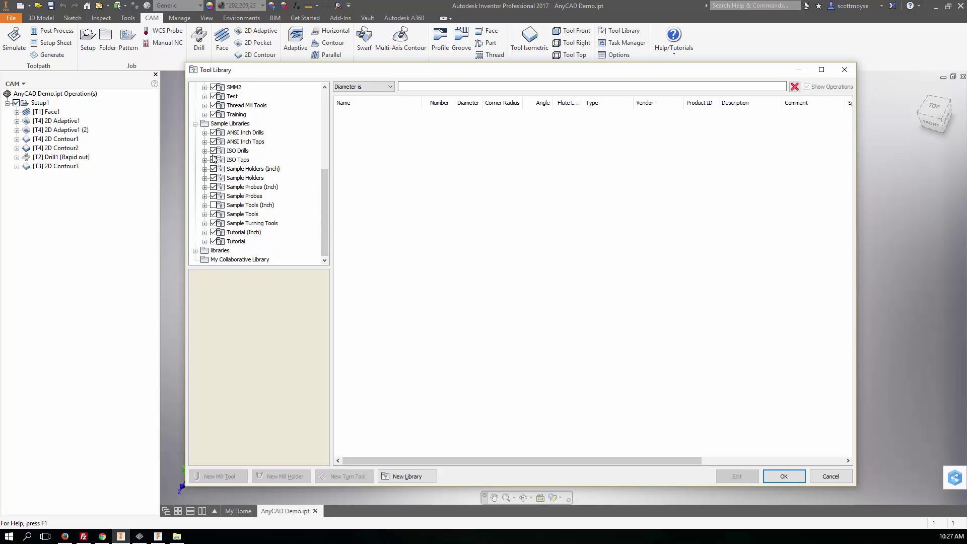
{"action": "left_click", "coordinate": [195, 123]}
{"action": "scroll", "coordinate": [197, 133], "scroll_direction": "up", "scroll_amount": 5}
{"action": "left_click", "coordinate": [195, 150]}
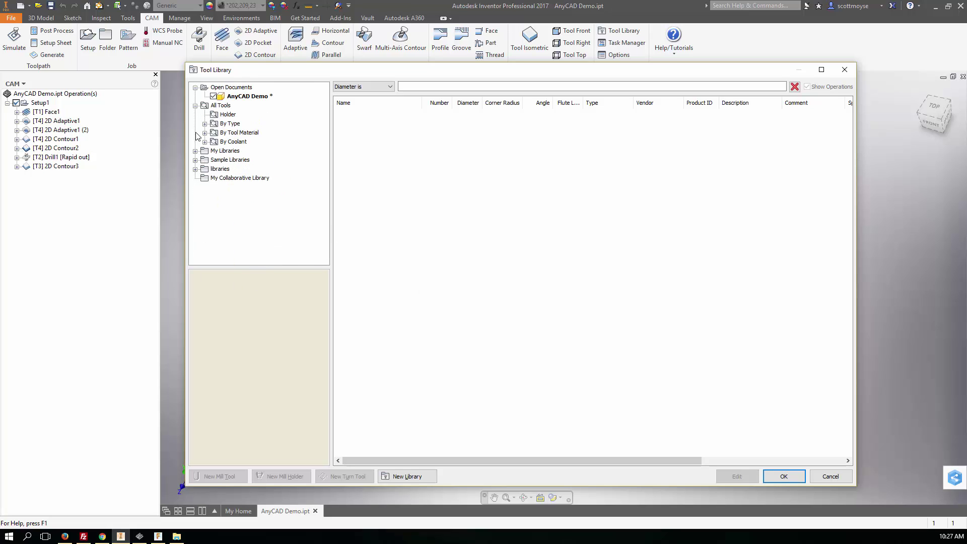
{"action": "left_click", "coordinate": [195, 106]}
- Create a new library named 'My Collaborative Library' inside the My Collaborative Library folder
{"action": "right_click", "coordinate": [245, 142]}
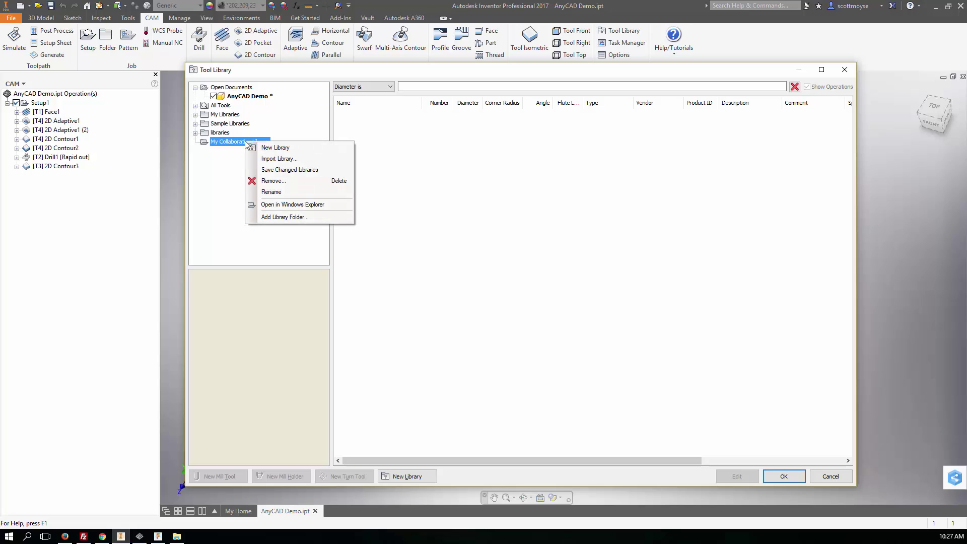
{"action": "left_click", "coordinate": [290, 148]}
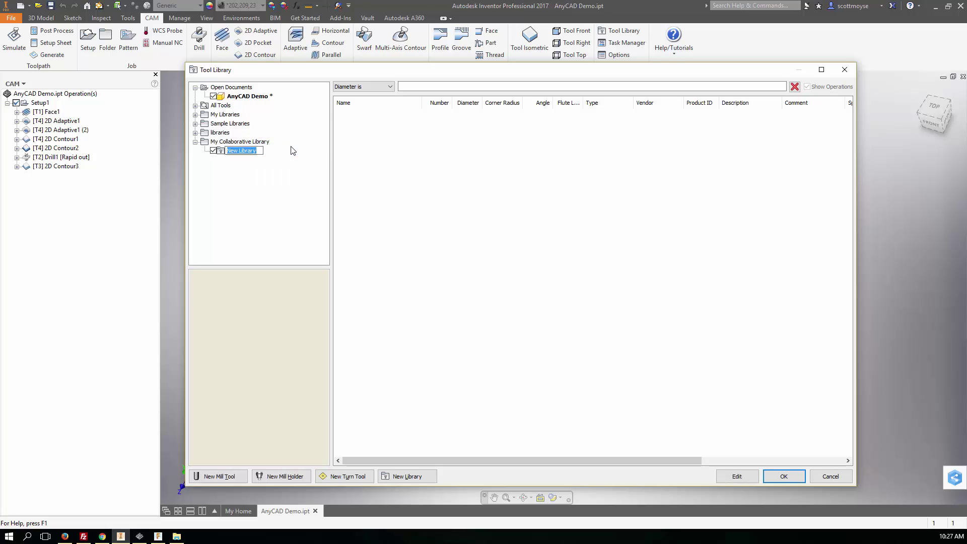
{"action": "key", "text": "ctrl+v"}
{"action": "key", "text": "Return"}
- In the Tutorial library, select eight tools, from the Ø50mm face mill to the Ø5 x 1mm right tap
{"action": "left_click", "coordinate": [195, 132]}
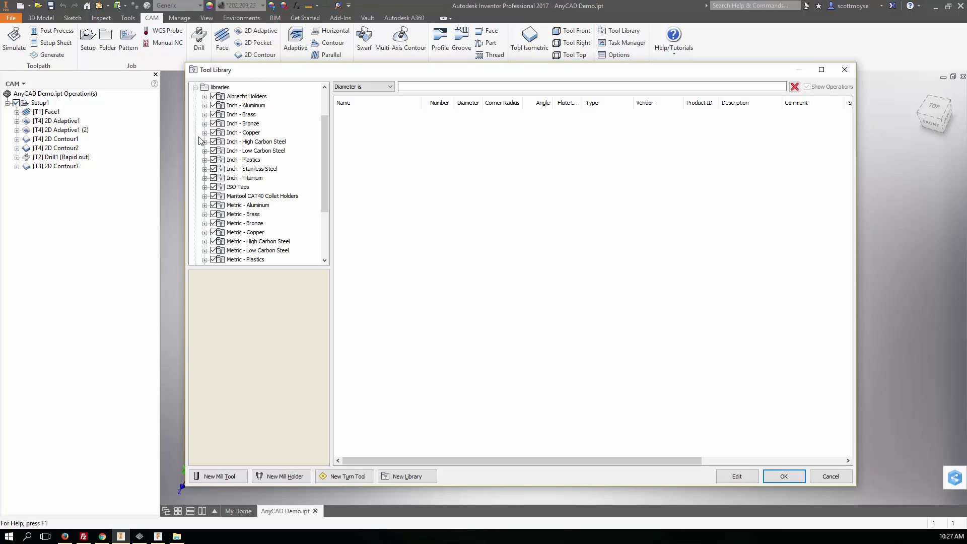
{"action": "scroll", "coordinate": [230, 196], "scroll_direction": "down", "scroll_amount": 3}
{"action": "left_click", "coordinate": [222, 242]}
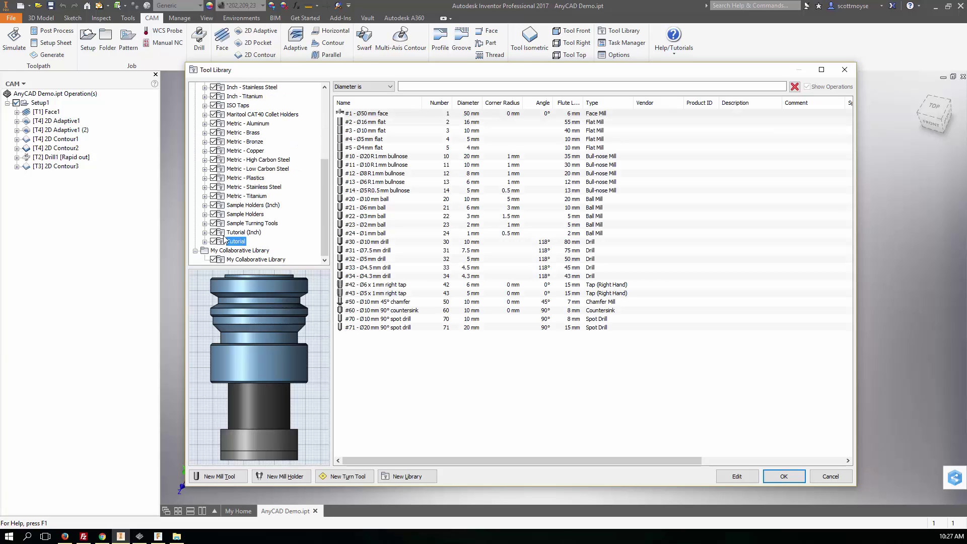
{"action": "left_click", "coordinate": [378, 114]}
{"action": "left_click", "coordinate": [389, 148], "text": "ctrl"}
{"action": "left_click", "coordinate": [387, 156], "text": "ctrl"}
{"action": "left_click", "coordinate": [385, 216], "text": "ctrl"}
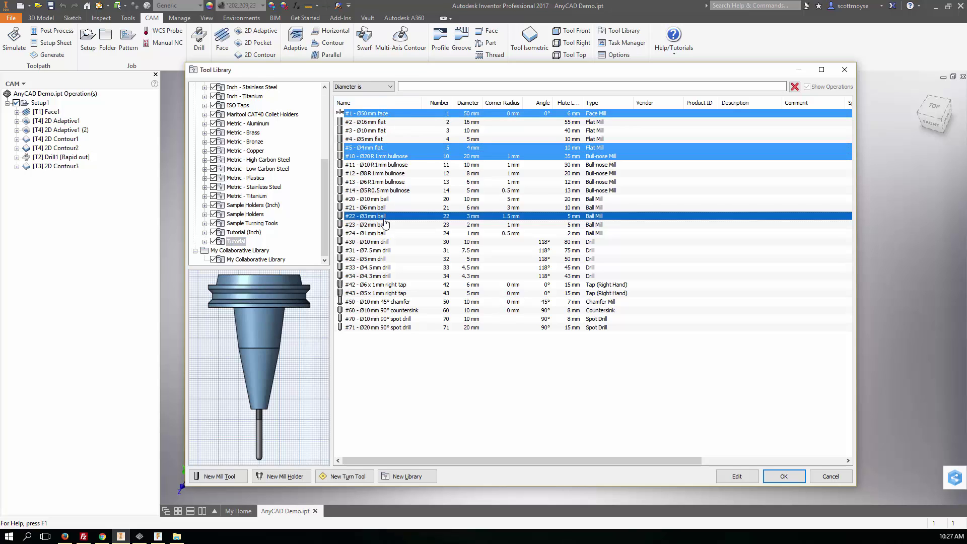
{"action": "left_click", "coordinate": [380, 267], "text": "ctrl"}
{"action": "left_click", "coordinate": [382, 310], "text": "ctrl"}
{"action": "left_click", "coordinate": [379, 327], "text": "ctrl"}
{"action": "left_click", "coordinate": [392, 293], "text": "ctrl"}
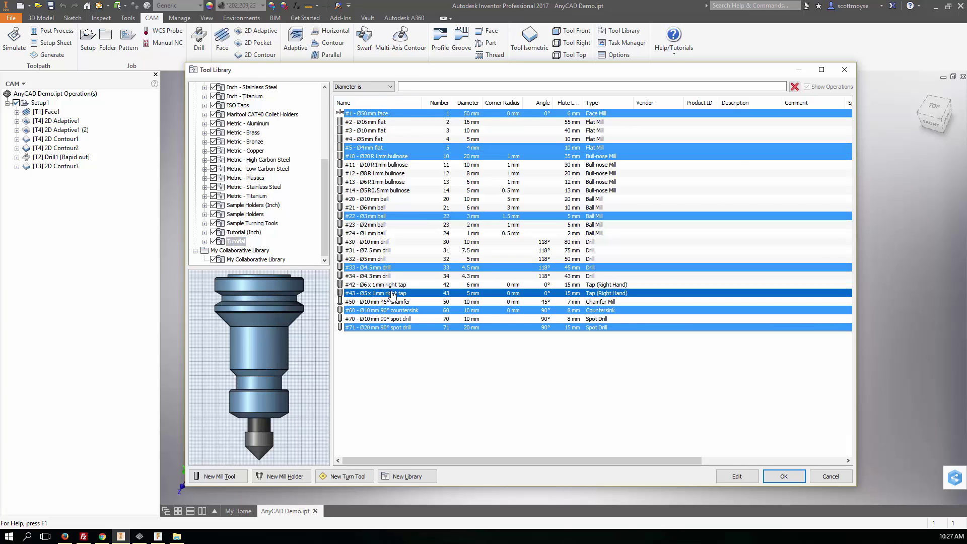
- Copy the eight tools into My Collaborative Library, then save and close the Tool Library
{"action": "right_click", "coordinate": [389, 293]}
{"action": "left_click", "coordinate": [418, 356]}
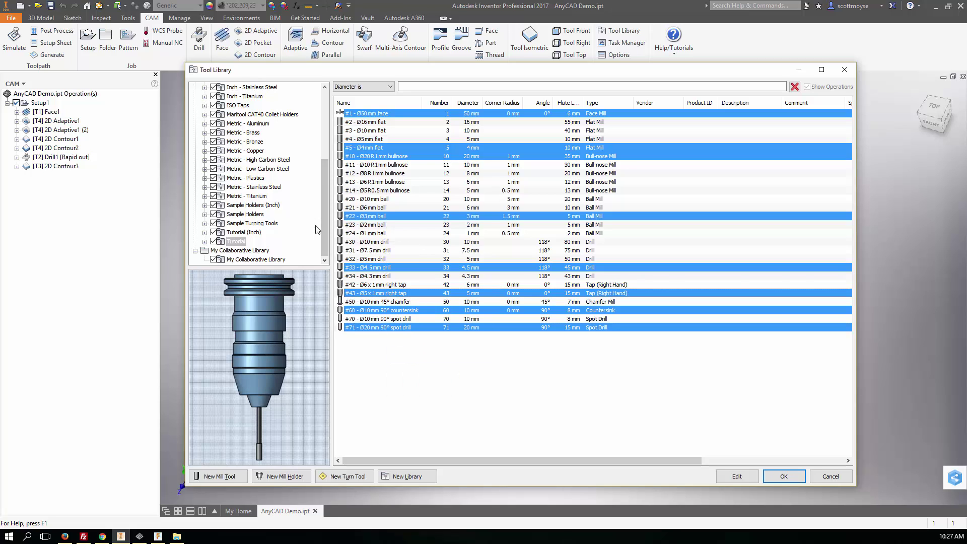
{"action": "left_click", "coordinate": [257, 260]}
{"action": "right_click", "coordinate": [383, 203]}
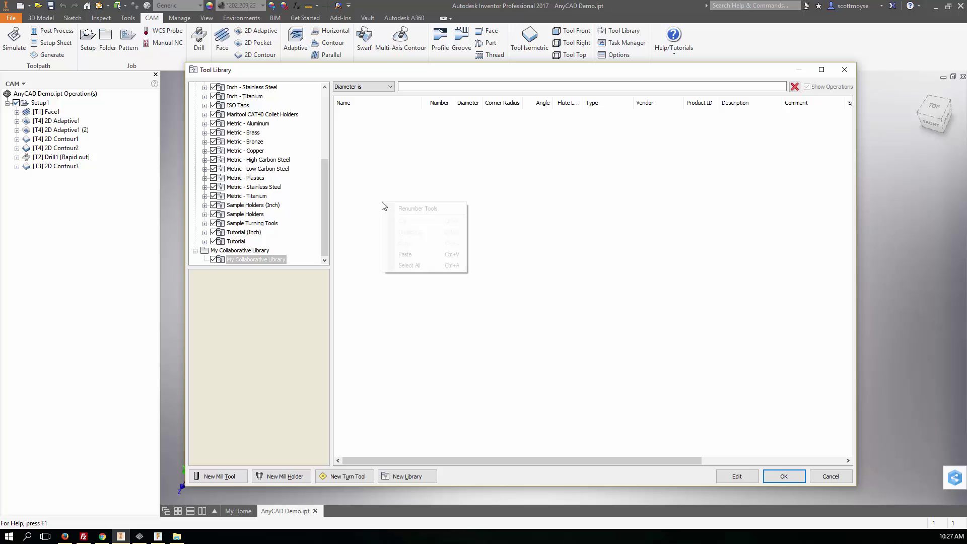
{"action": "left_click", "coordinate": [404, 255]}
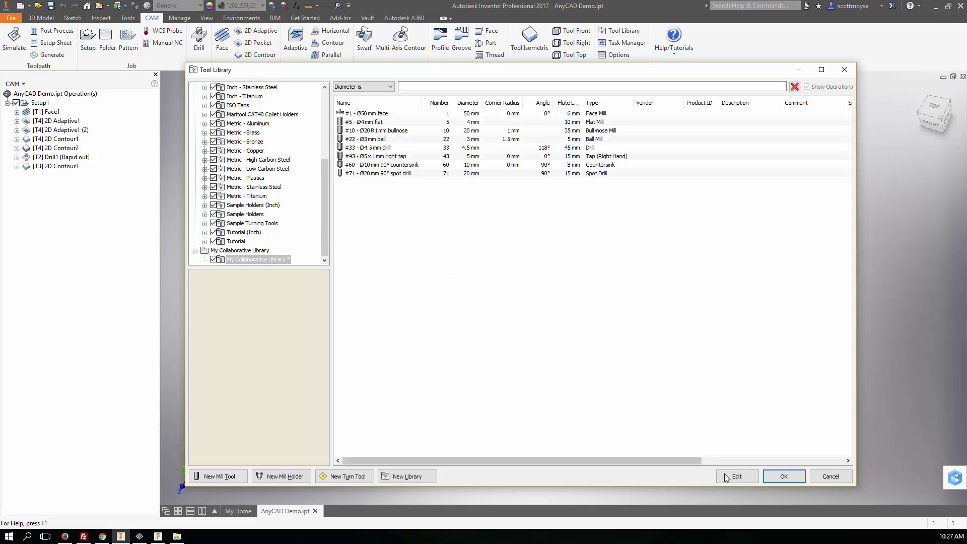
{"action": "left_click", "coordinate": [784, 477]}
{"action": "left_click", "coordinate": [600, 320]}
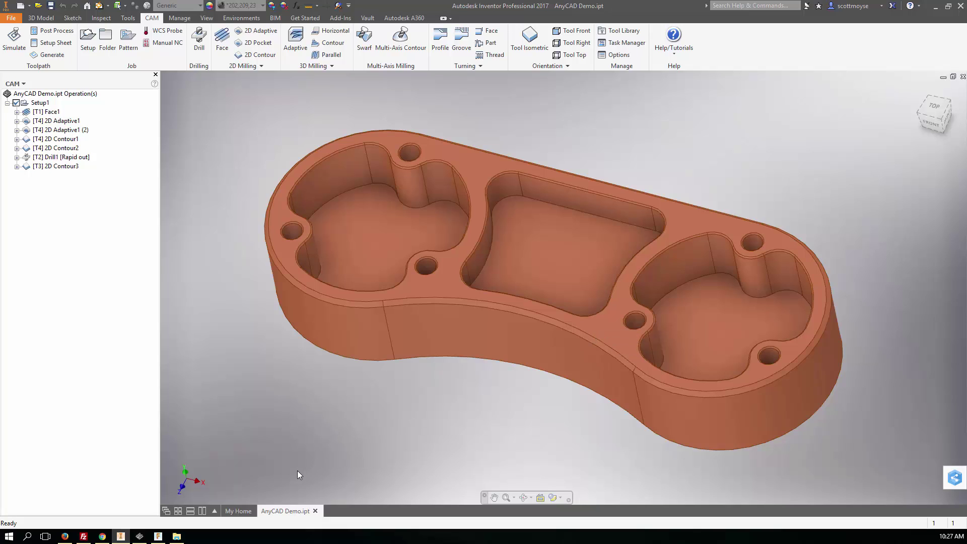
- Switch to SOLIDWORKS, close the HSMWorks Tool Library, and look through the 2D milling strategy list
{"action": "left_click", "coordinate": [141, 537]}
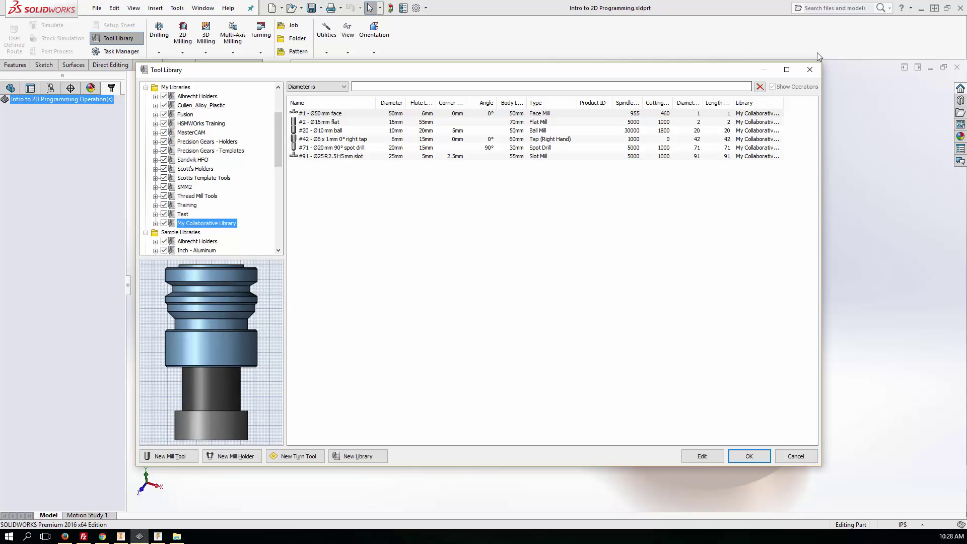
{"action": "left_click", "coordinate": [809, 69]}
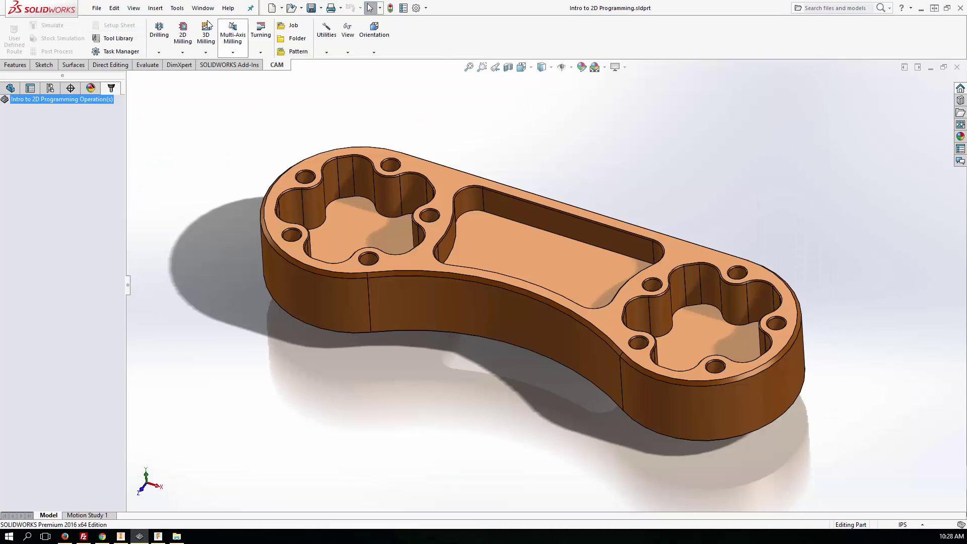
{"action": "left_click", "coordinate": [187, 41]}
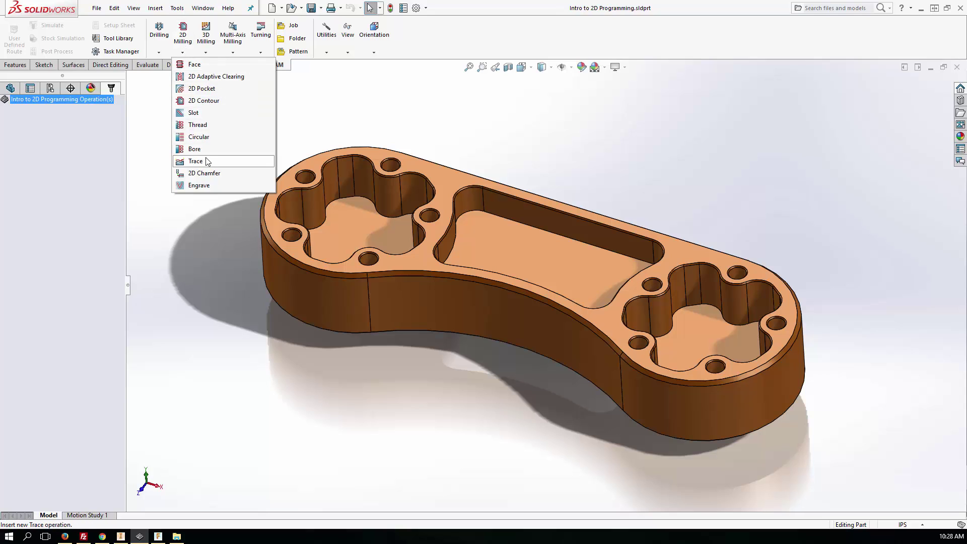
{"action": "left_click", "coordinate": [159, 26]}
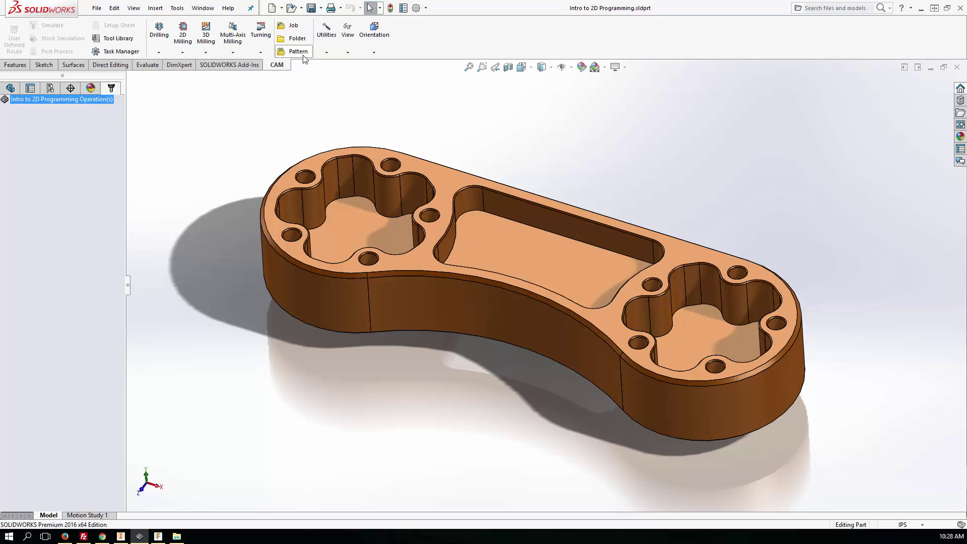
- Open the HSMWorks Tool Library and collapse the All Tools, Sample Libraries and Open Documents branches
{"action": "left_click", "coordinate": [135, 43]}
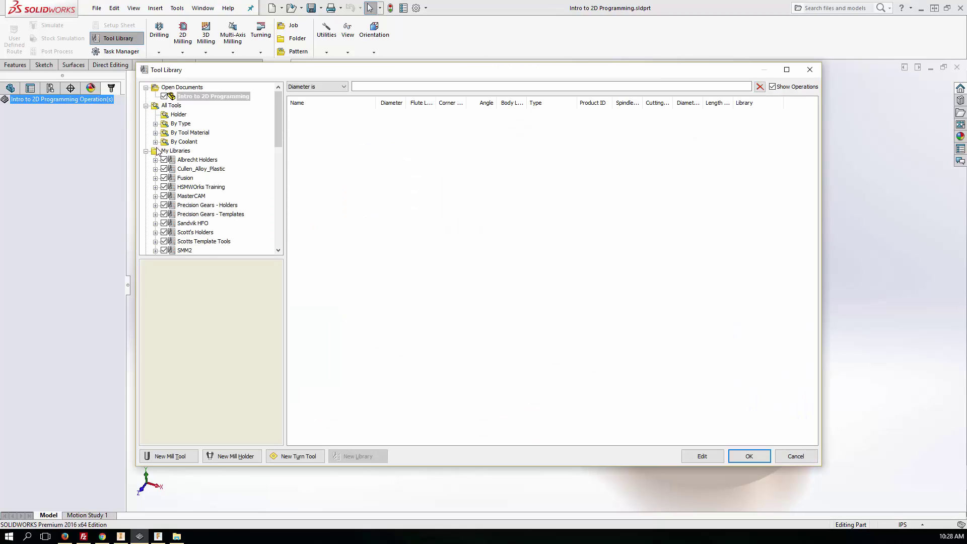
{"action": "left_click", "coordinate": [145, 106]}
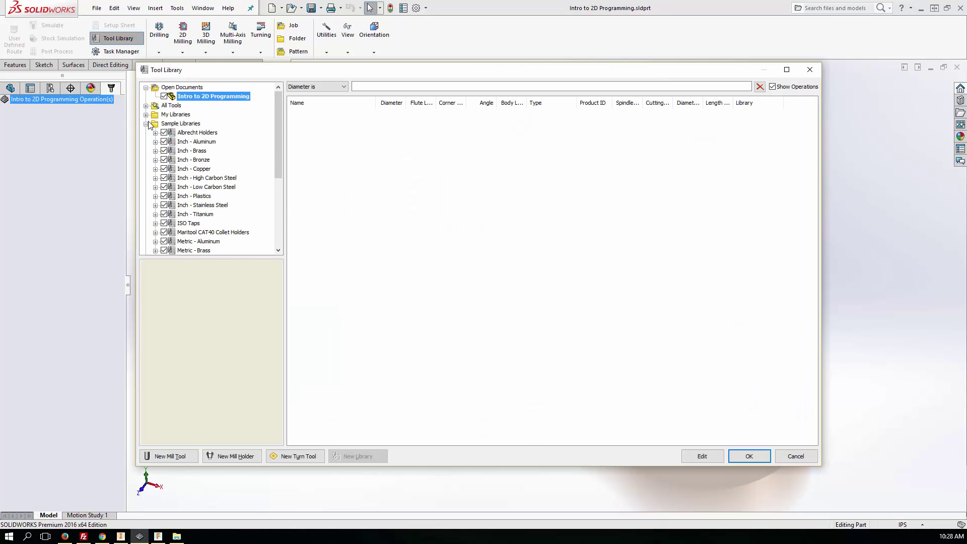
{"action": "left_click", "coordinate": [145, 123]}
{"action": "left_click", "coordinate": [146, 88]}
- Start adding a library folder and browse into the Documents folder
{"action": "right_click", "coordinate": [165, 135]}
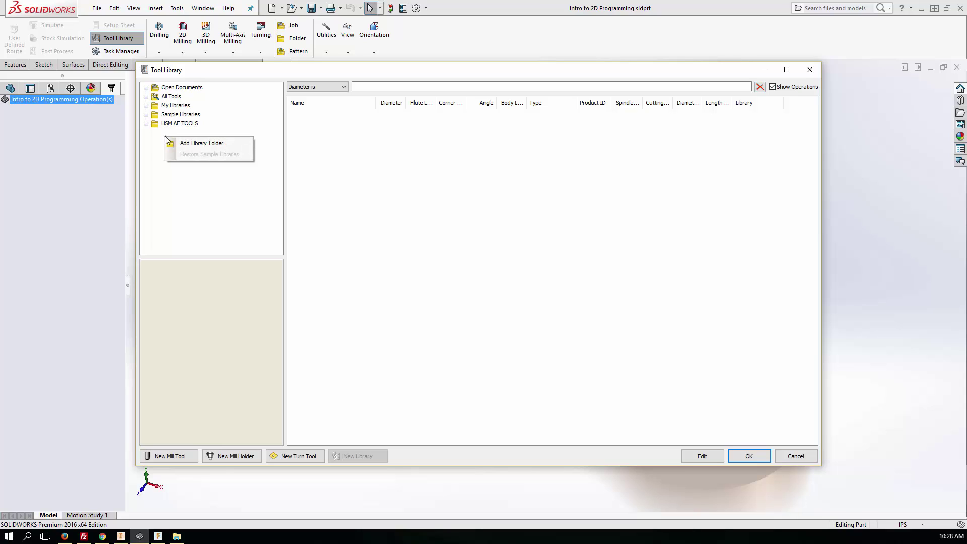
{"action": "left_click", "coordinate": [177, 143]}
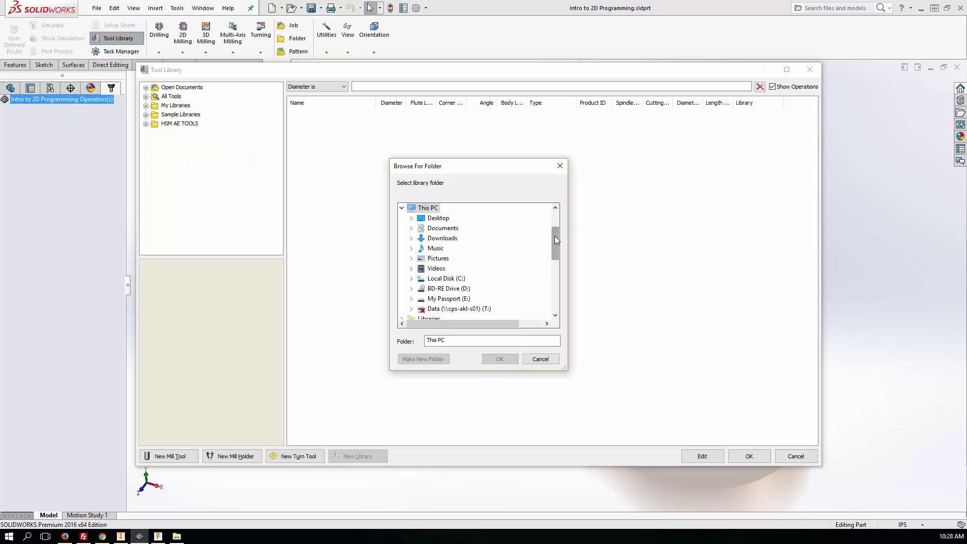
{"action": "scroll", "coordinate": [554, 236], "scroll_direction": "down", "scroll_amount": 1}
{"action": "double_click", "coordinate": [447, 220]}
{"action": "scroll", "coordinate": [481, 297], "scroll_direction": "down", "scroll_amount": 5}
- Add the shared My Collaborative Library folder as an HSMWorks library folder
{"action": "scroll", "coordinate": [481, 297], "scroll_direction": "down", "scroll_amount": 1}
{"action": "left_click", "coordinate": [469, 259]}
{"action": "left_click", "coordinate": [500, 358]}
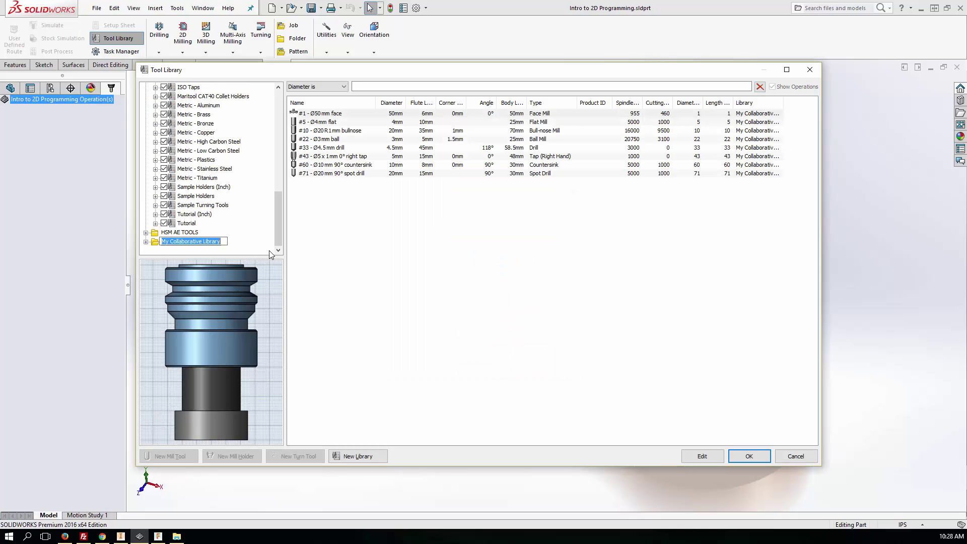
- Expand the folder to view its eight Inventor tools, then close the Tool Library and switch to Fusion 360
{"action": "left_click", "coordinate": [146, 242]}
{"action": "left_click", "coordinate": [222, 241]}
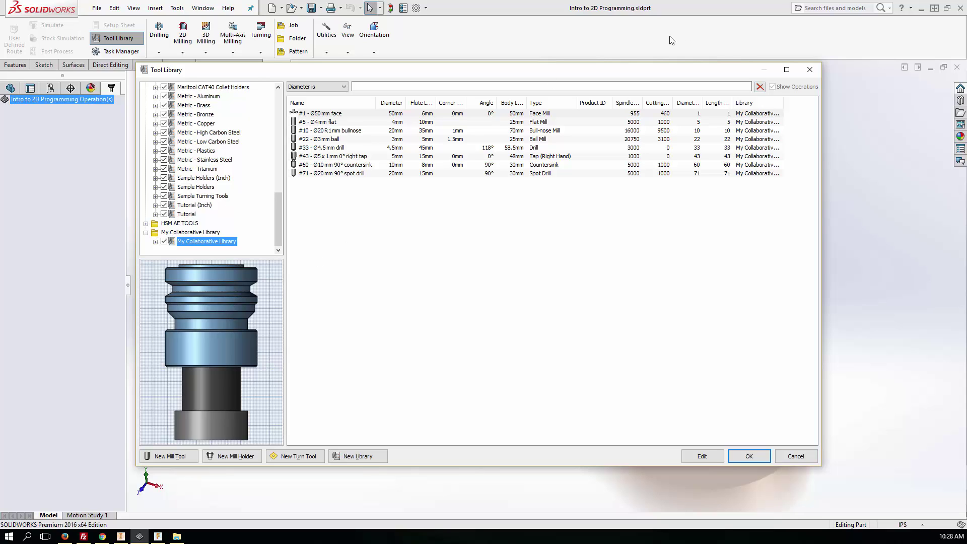
{"action": "left_click", "coordinate": [809, 69]}
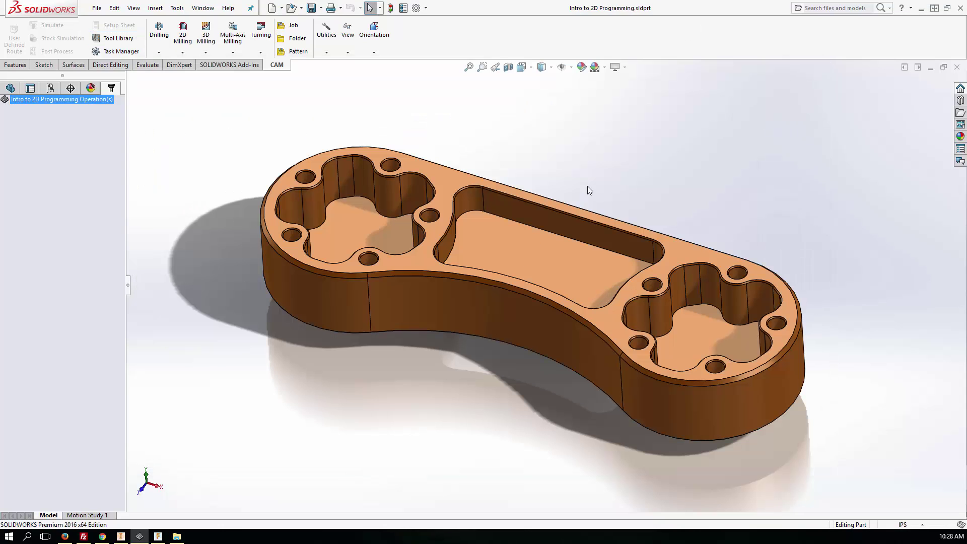
{"action": "left_click", "coordinate": [158, 535]}
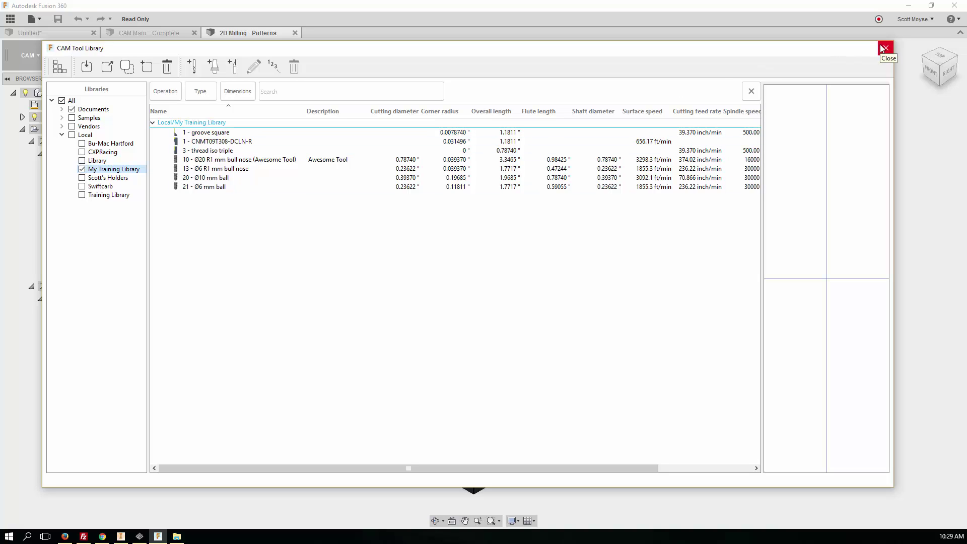
{"action": "left_click", "coordinate": [177, 536]}
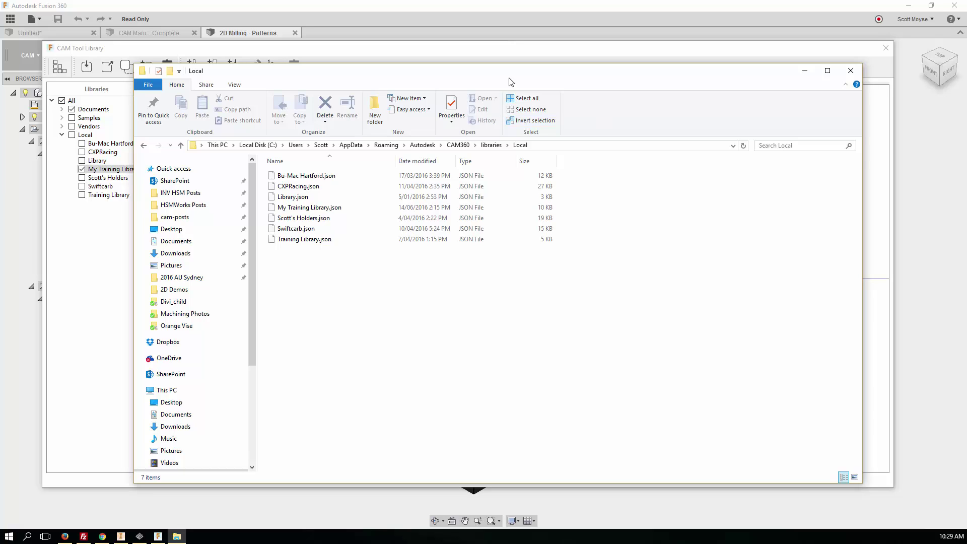
{"action": "left_click_drag", "start_coordinate": [509, 79], "coordinate": [501, 50]}
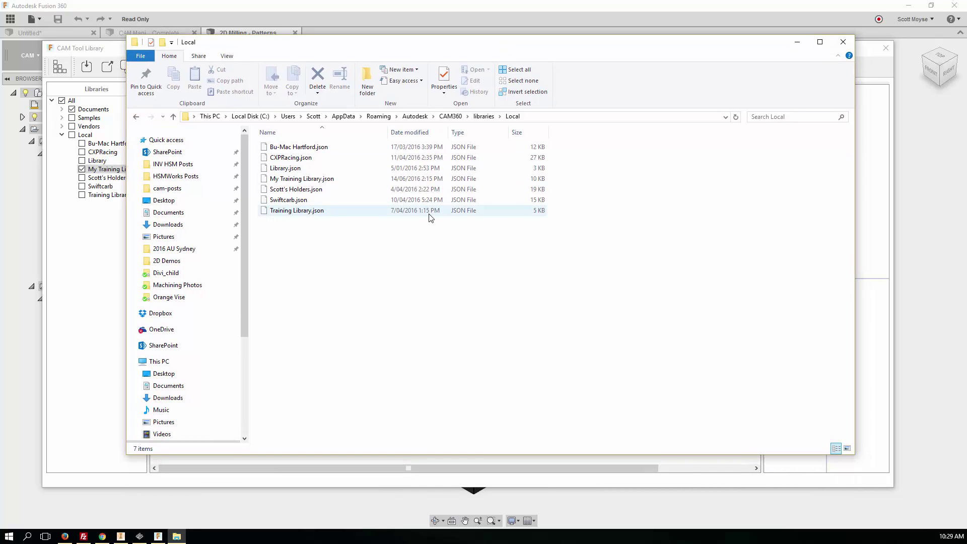
{"action": "left_click", "coordinate": [842, 42]}
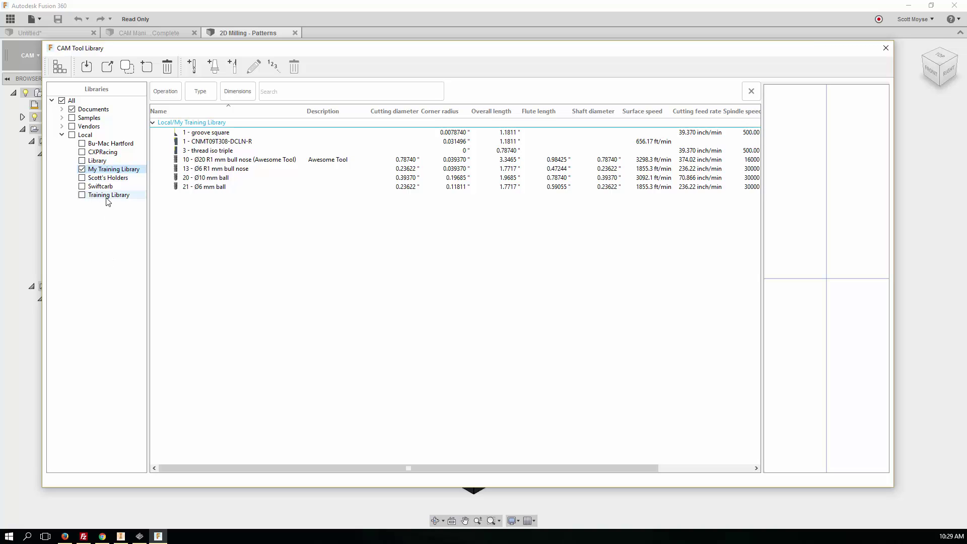
- Create a new local tool library named 'My Collaborative Library'
{"action": "left_click", "coordinate": [147, 66]}
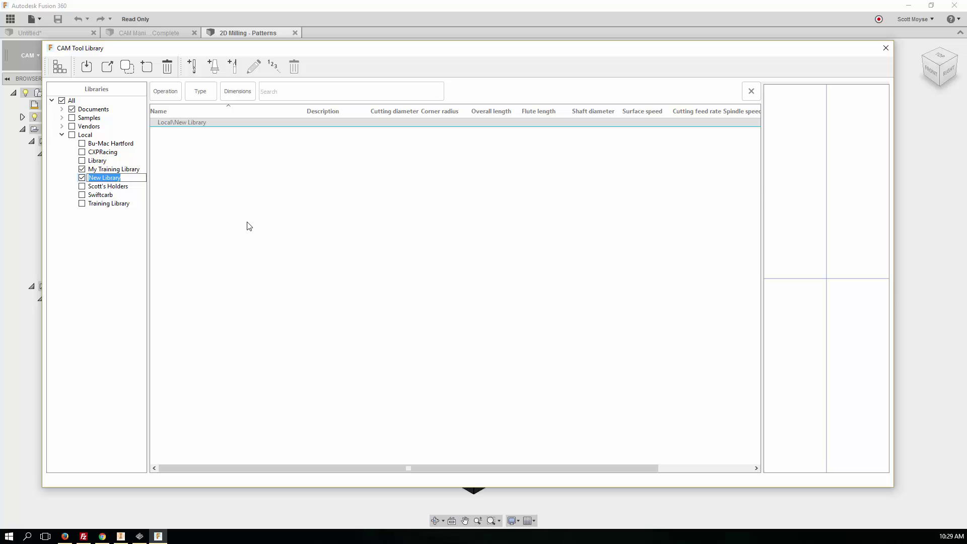
{"action": "type", "text": "My Collaborative Library"}
{"action": "key", "text": "Return"}
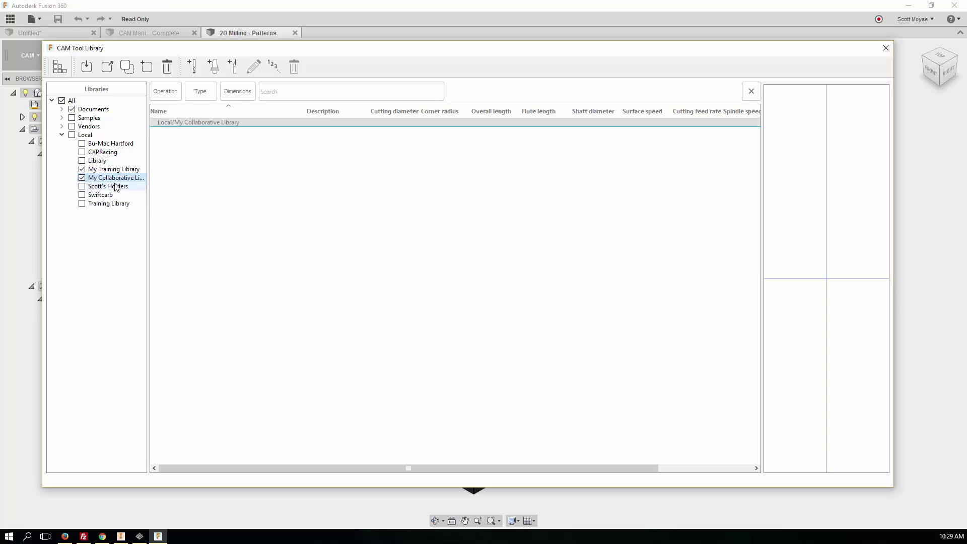
- In Samples > Tutorial, select six tools: Ø16 flat, Ø10 R1 bull nose, Ø3 ball, M5x1 tap, slot and radius mills
{"action": "left_click", "coordinate": [61, 118]}
{"action": "left_click", "coordinate": [99, 331]}
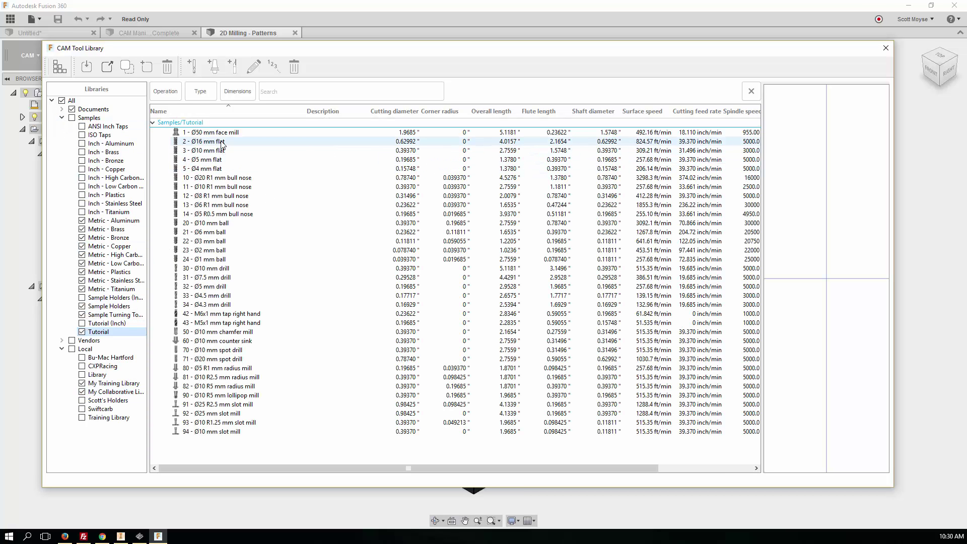
{"action": "left_click", "coordinate": [221, 142]}
{"action": "left_click", "coordinate": [222, 187], "text": "ctrl"}
{"action": "left_click", "coordinate": [216, 241], "text": "ctrl"}
{"action": "left_click", "coordinate": [221, 323], "text": "ctrl"}
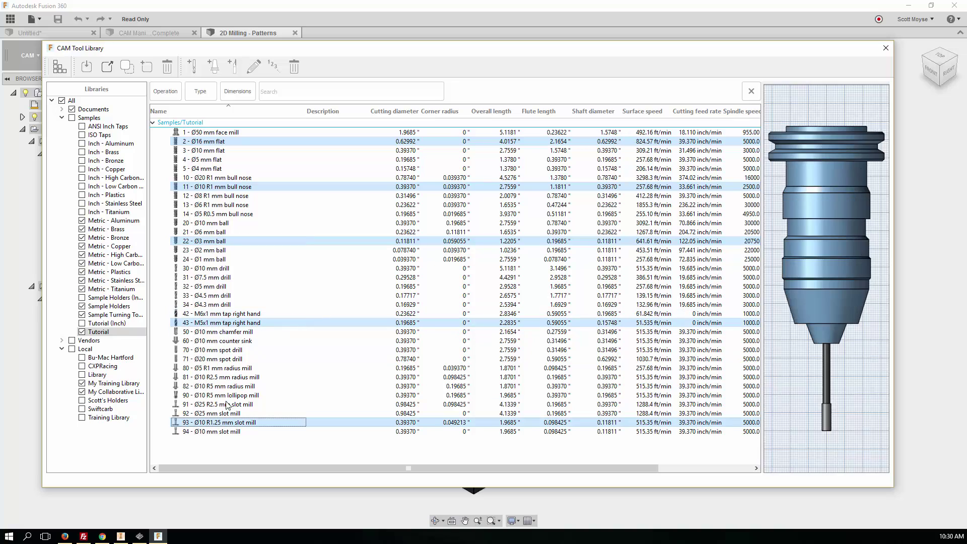
{"action": "left_click", "coordinate": [226, 423], "text": "ctrl"}
{"action": "left_click", "coordinate": [222, 378], "text": "ctrl"}
- Copy the six selected tools and paste them into My Collaborative Library
{"action": "right_click", "coordinate": [231, 376]}
{"action": "left_click", "coordinate": [250, 393]}
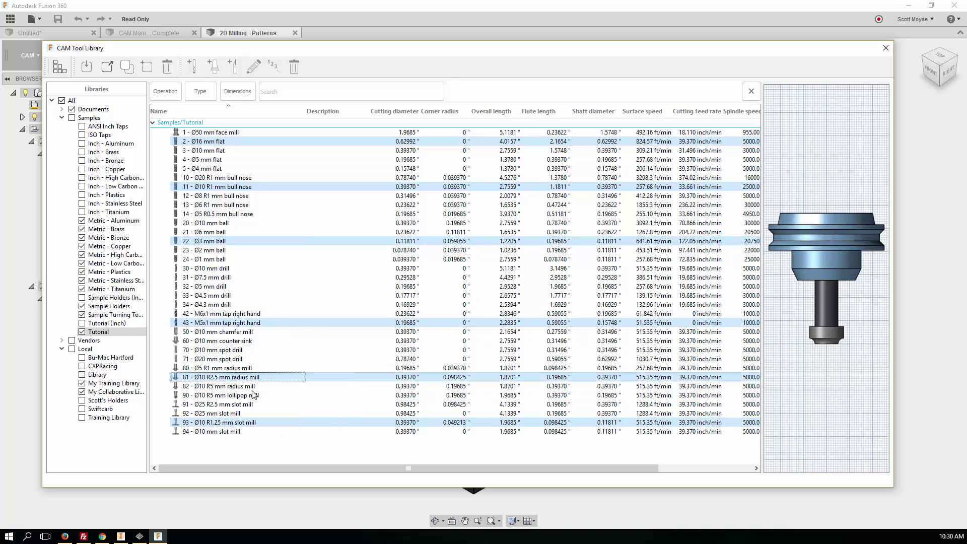
{"action": "left_click", "coordinate": [115, 392]}
{"action": "right_click", "coordinate": [235, 224]}
{"action": "left_click", "coordinate": [266, 252]}
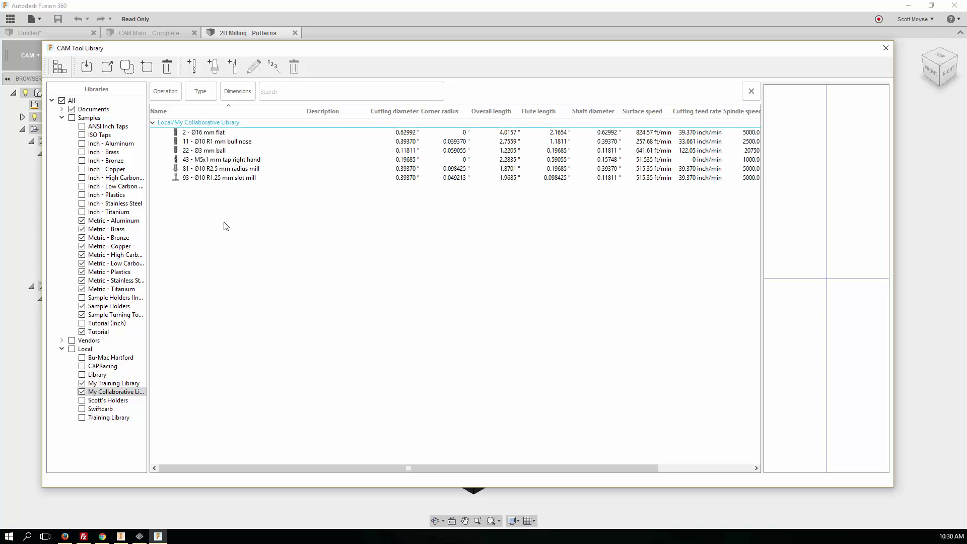
- Start exporting My Collaborative Library and browse to the Documents\My Collaborative Library folder
{"action": "right_click", "coordinate": [132, 395]}
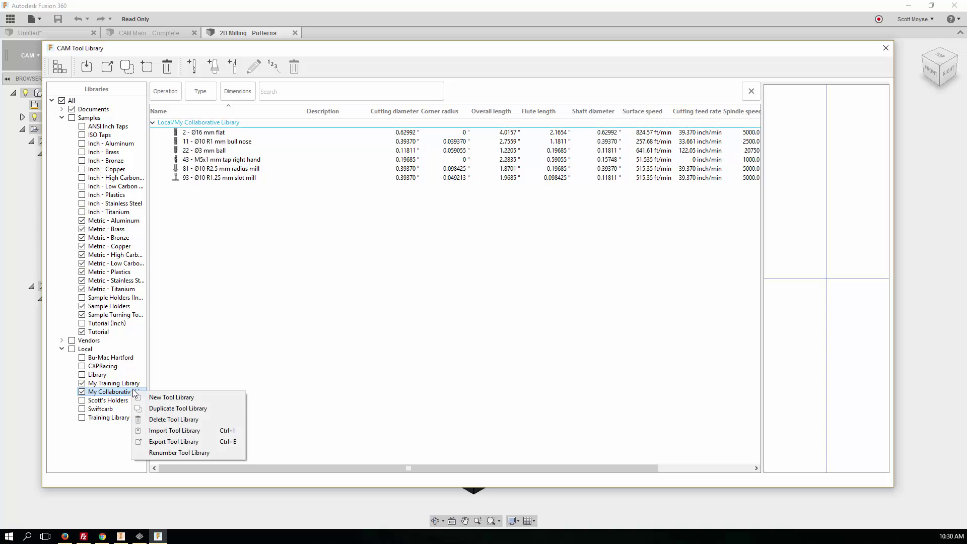
{"action": "left_click", "coordinate": [183, 442]}
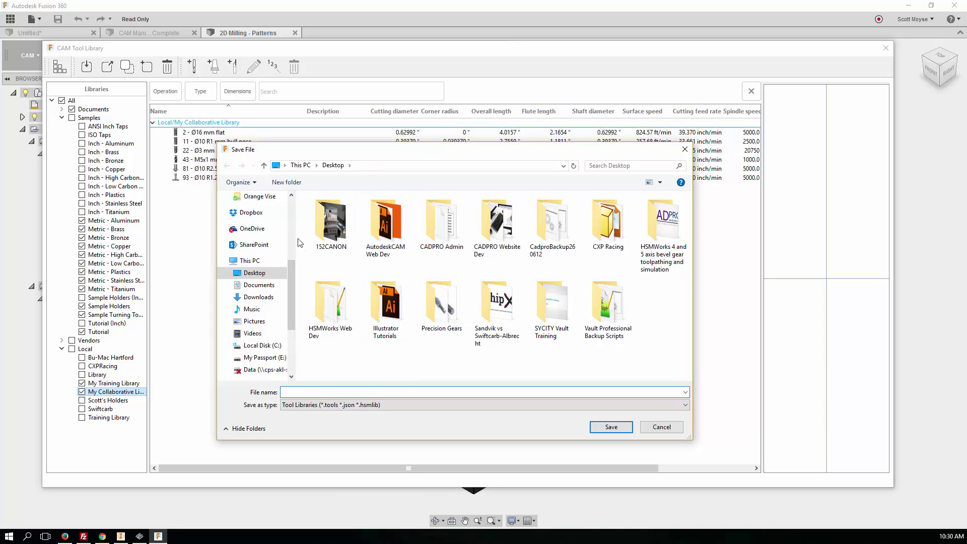
{"action": "left_click", "coordinate": [258, 285]}
{"action": "scroll", "coordinate": [362, 338], "scroll_direction": "down", "scroll_amount": 5}
{"action": "scroll", "coordinate": [362, 338], "scroll_direction": "down", "scroll_amount": 2}
{"action": "left_click", "coordinate": [349, 291]}
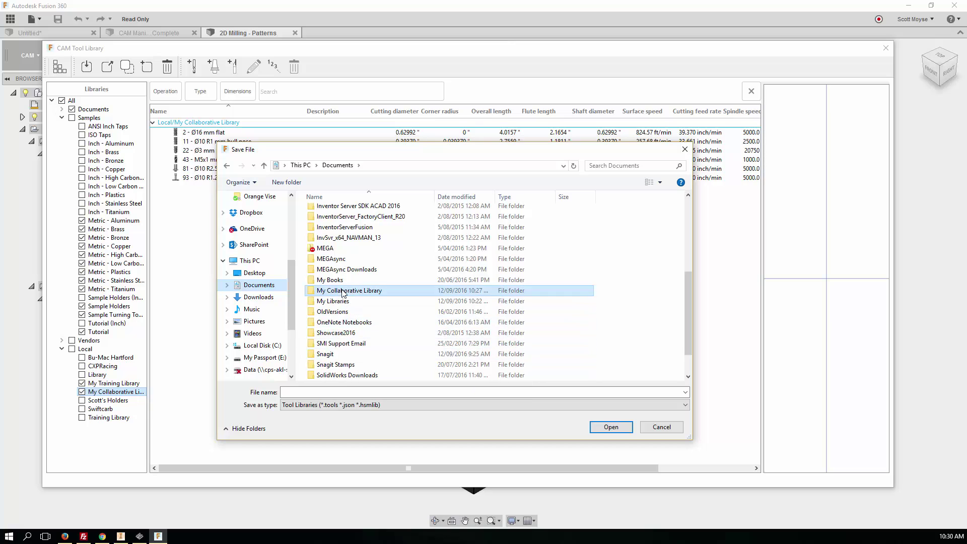
- Save the export as 'My Fusion Library.hsmlib' inside the My Collaborative Library folder
{"action": "left_click", "coordinate": [319, 395]}
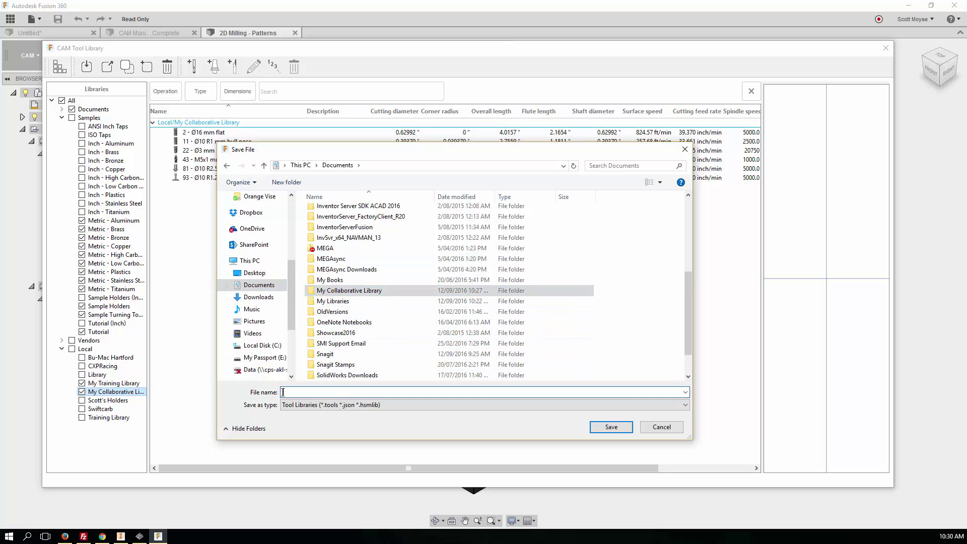
{"action": "type", "text": "My Fusion Lib"}
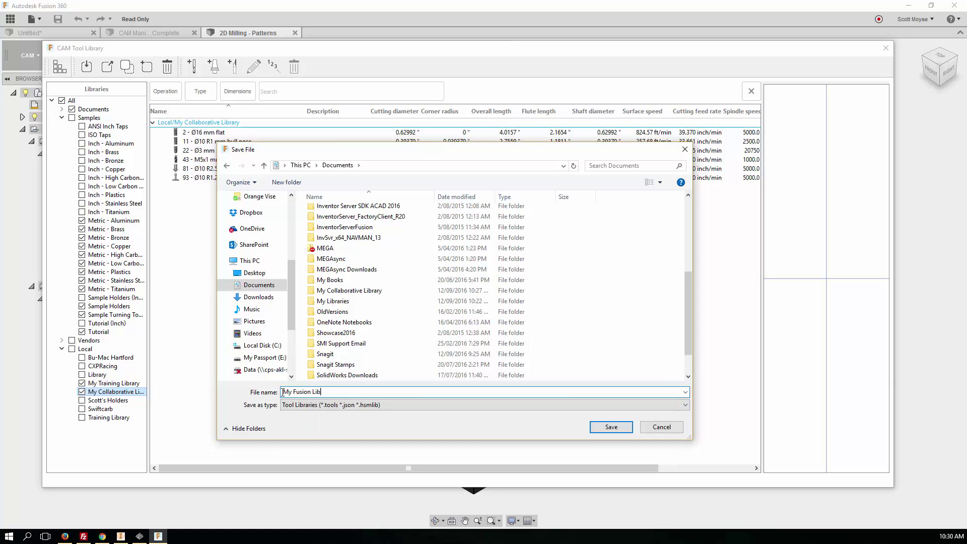
{"action": "type", "text": "rary.hsmlib"}
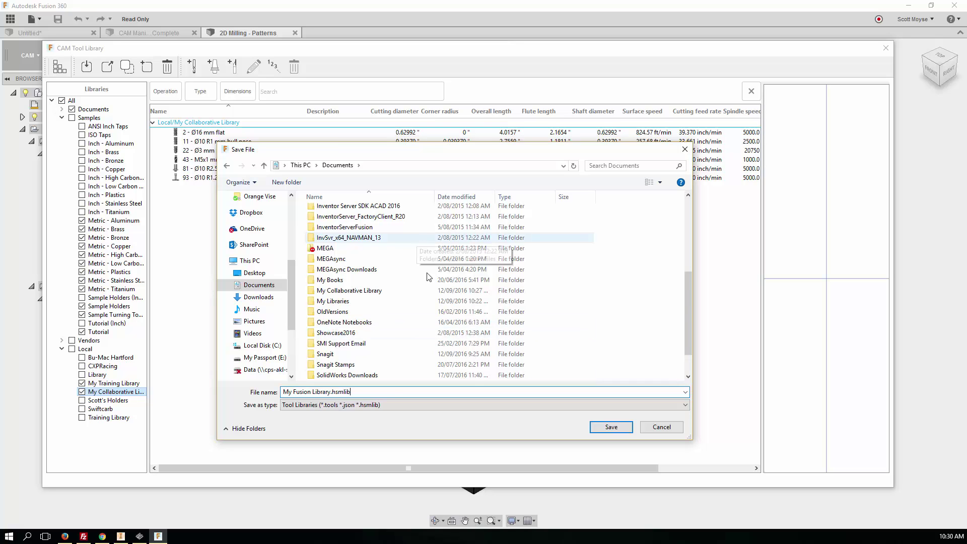
{"action": "scroll", "coordinate": [403, 311], "scroll_direction": "down", "scroll_amount": 1}
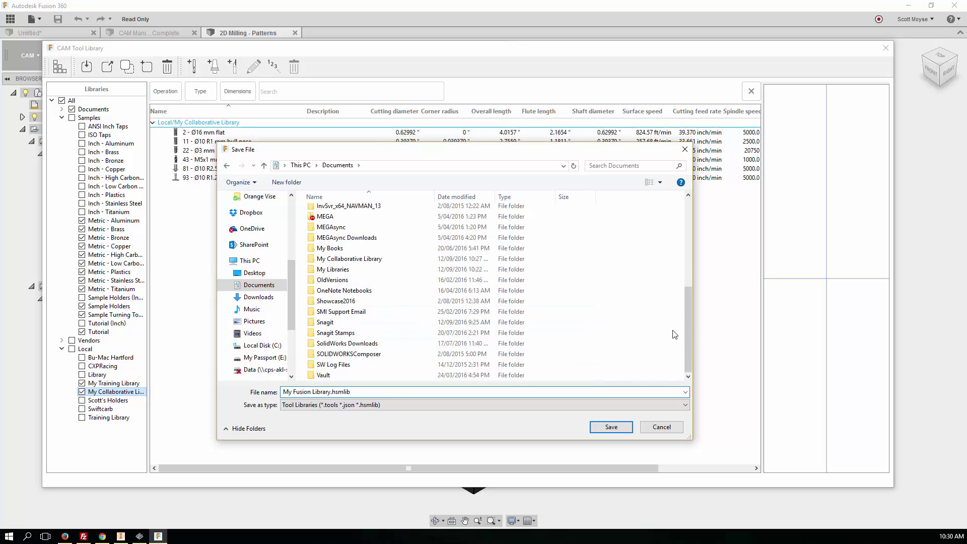
{"action": "left_click", "coordinate": [347, 260]}
{"action": "double_click", "coordinate": [347, 260]}
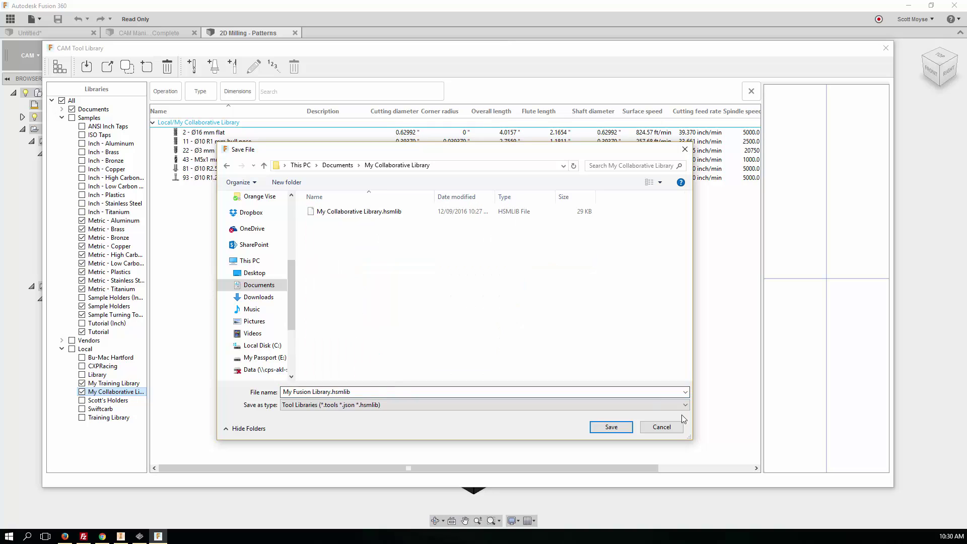
{"action": "left_click", "coordinate": [611, 427]}
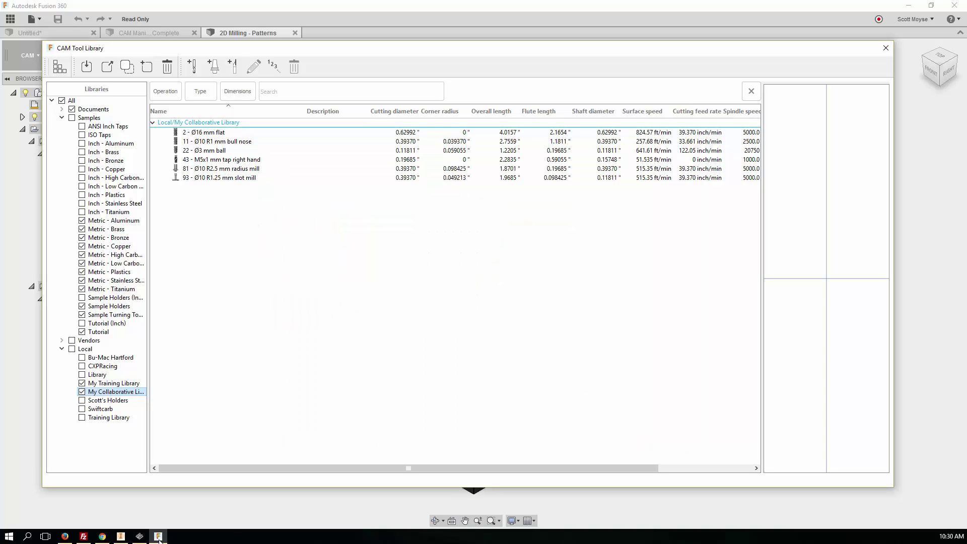
- In SOLIDWORKS's Tool Library, expand My Collaborative Library and display My Fusion Library's six tools
{"action": "left_click", "coordinate": [140, 536]}
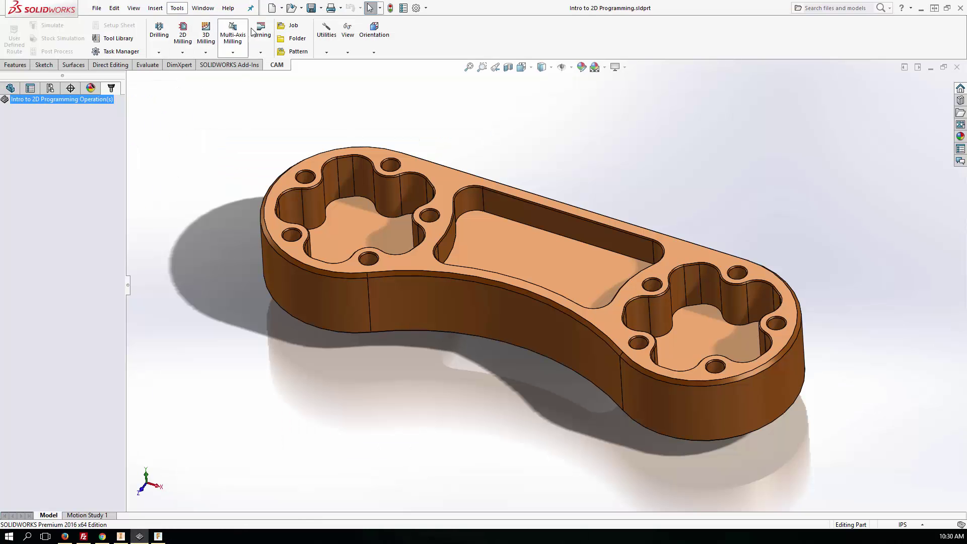
{"action": "left_click", "coordinate": [117, 38]}
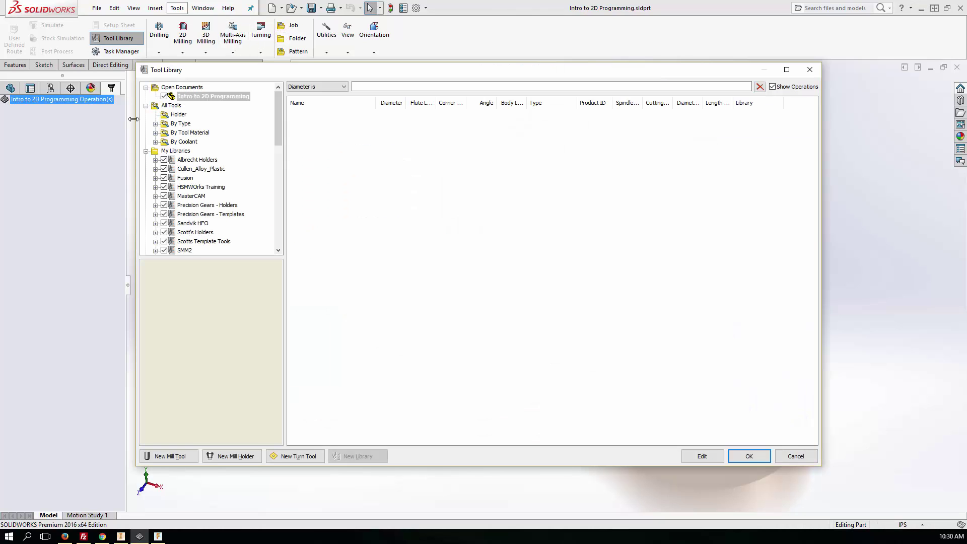
{"action": "scroll", "coordinate": [151, 151], "scroll_direction": "down", "scroll_amount": 1}
{"action": "scroll", "coordinate": [150, 123], "scroll_direction": "down", "scroll_amount": 8}
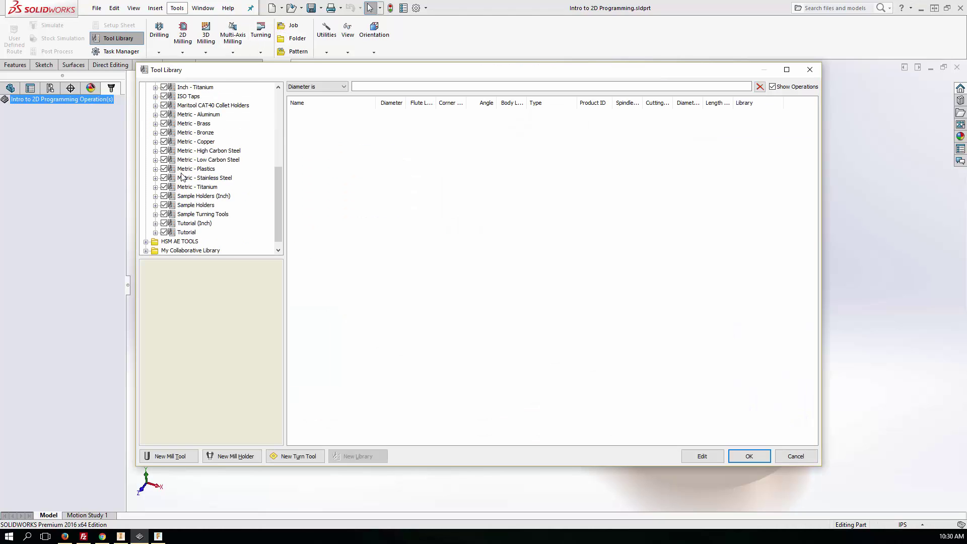
{"action": "left_click", "coordinate": [145, 242]}
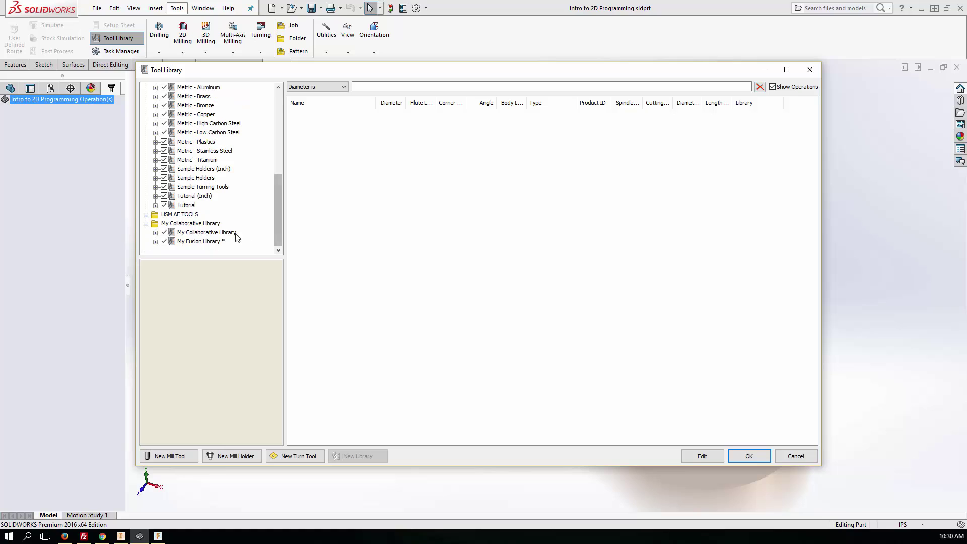
{"action": "left_click", "coordinate": [206, 241]}
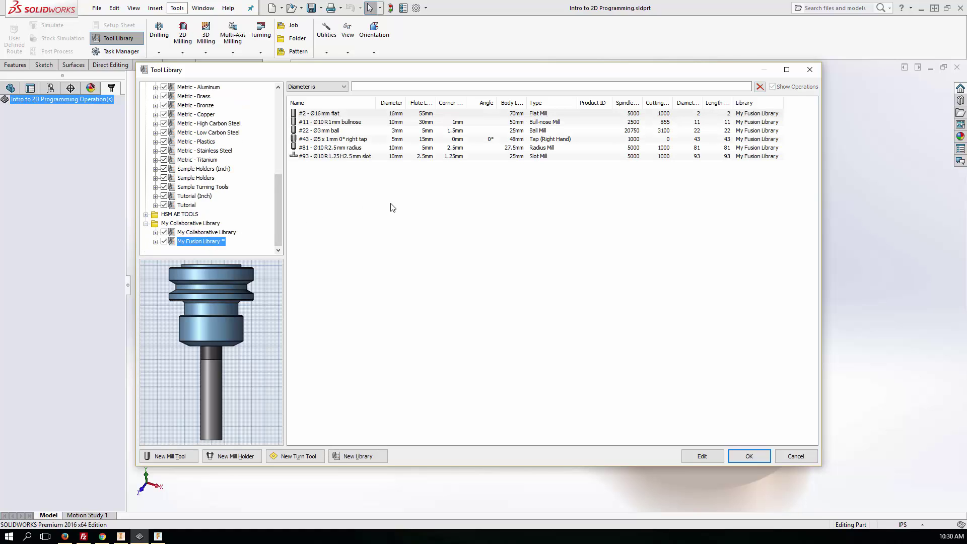